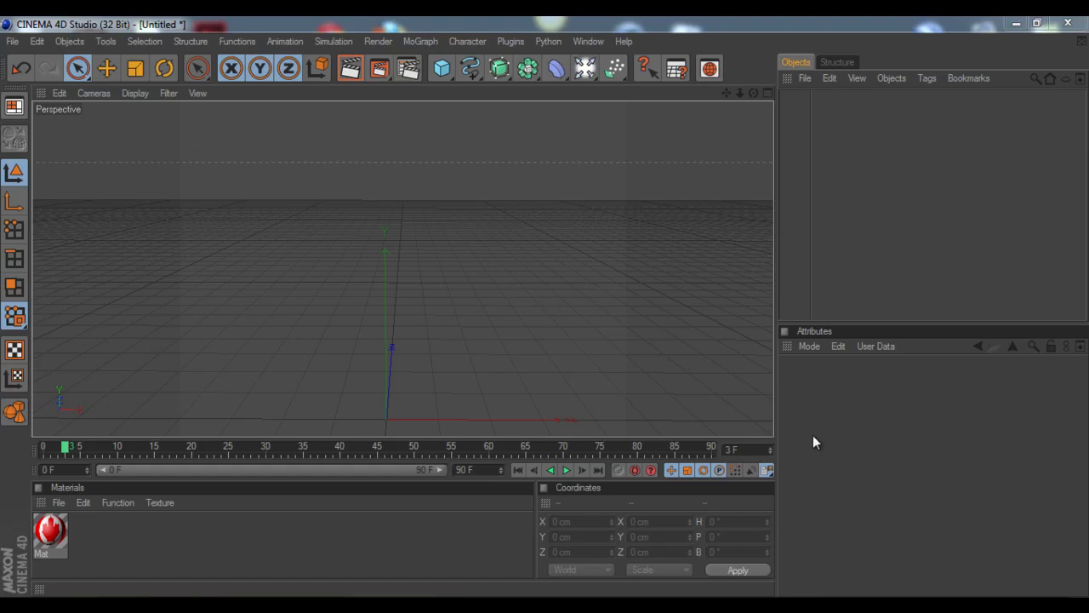
- Add a Cylinder and shape it into a thin pole, radius 7.092 cm, height 386.287 cm
left_click_drag(441, 68, 742, 85)
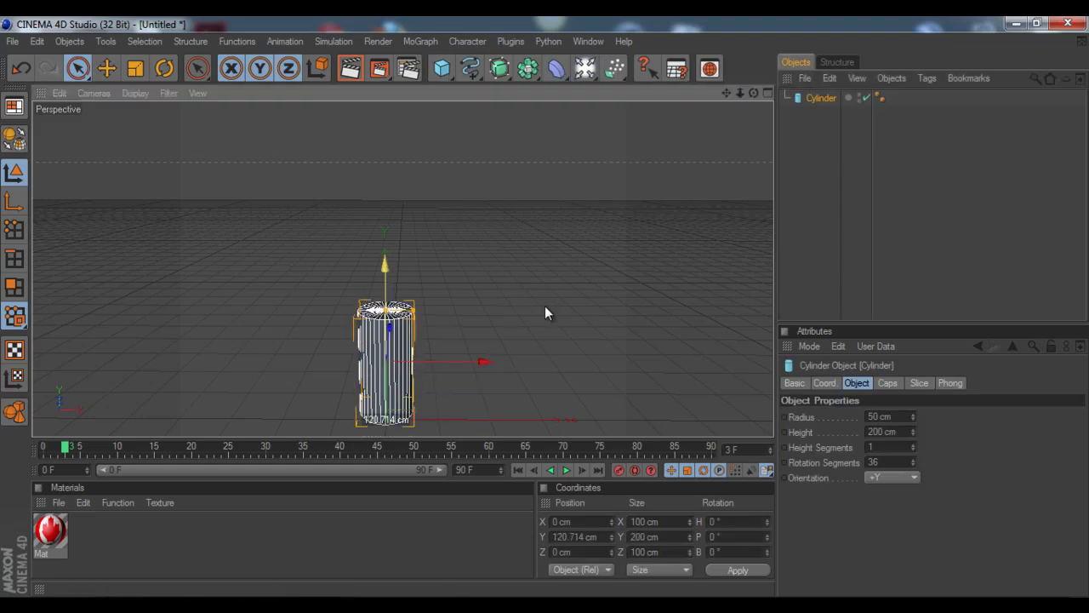
left_click_drag(544, 305, 545, 307)
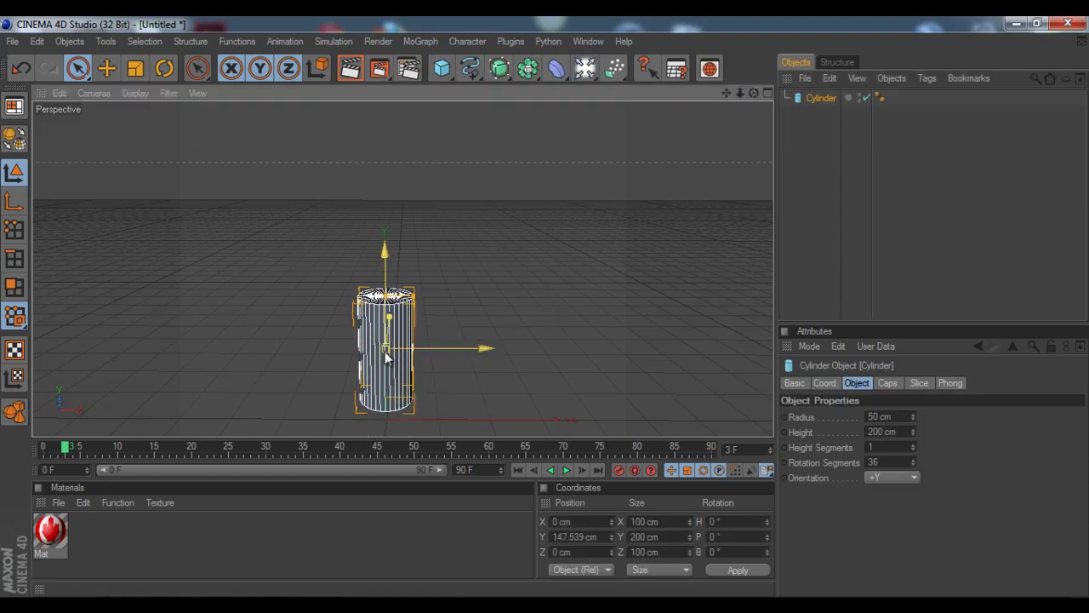
left_click_drag(384, 352, 543, 307)
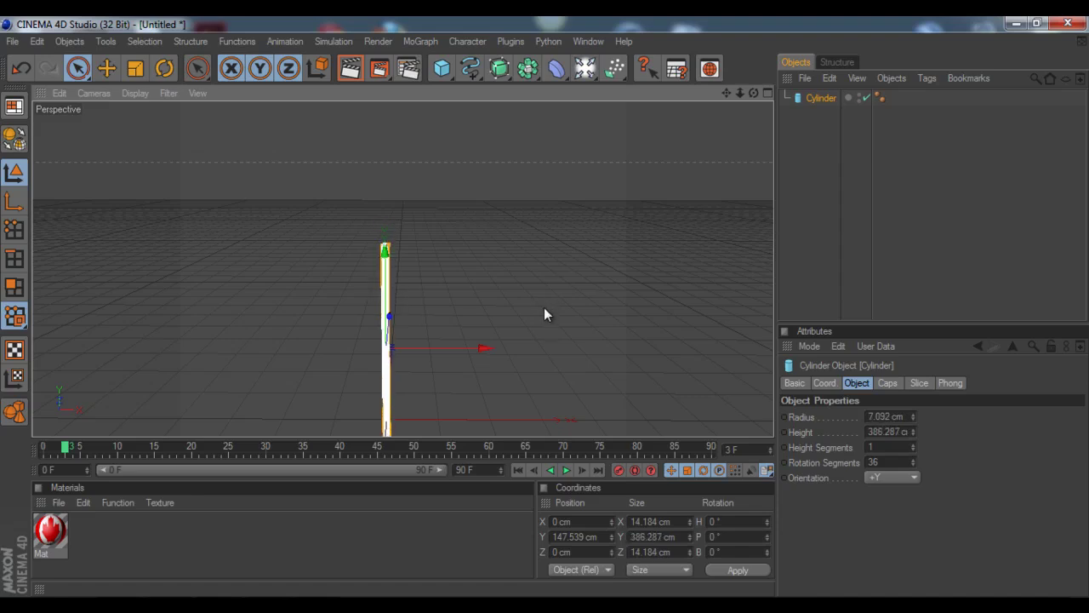
- Position the pole at Y 181.859 cm so it stands on the floor
left_click_drag(385, 249, 544, 311)
left_click_drag(753, 93, 545, 306)
left_click_drag(384, 208, 545, 306)
left_click_drag(753, 93, 564, 358)
left_click_drag(753, 93, 552, 309)
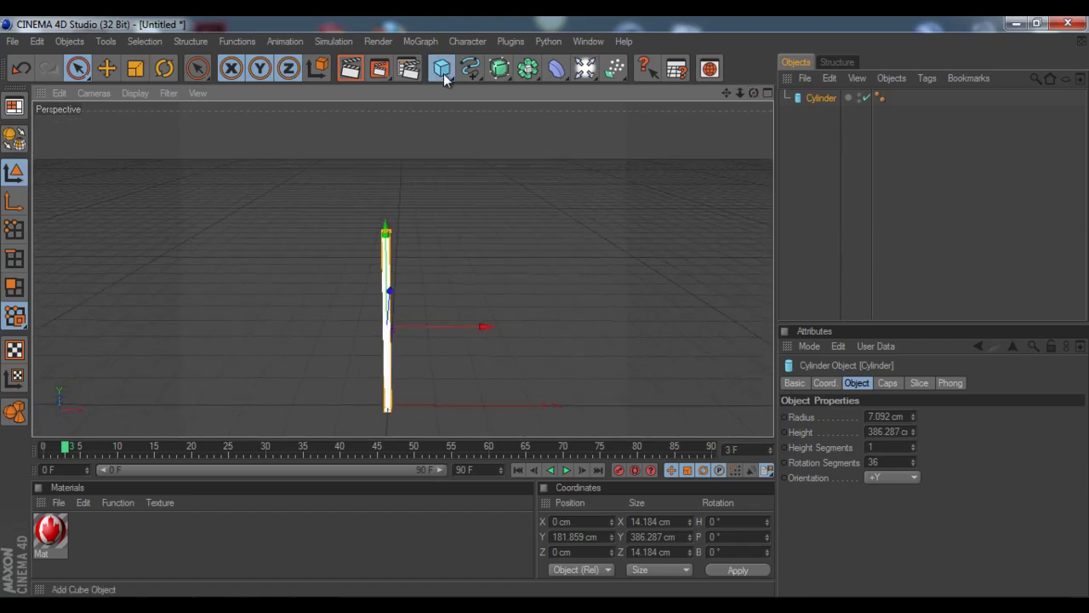
- Add a Plane and rotate it 90° in pitch so it stands upright
left_click_drag(442, 68, 563, 120)
mouse_move(382, 347)
left_mouse_down()
mouse_move(545, 305)
mouse_move(390, 350)
left_mouse_up()
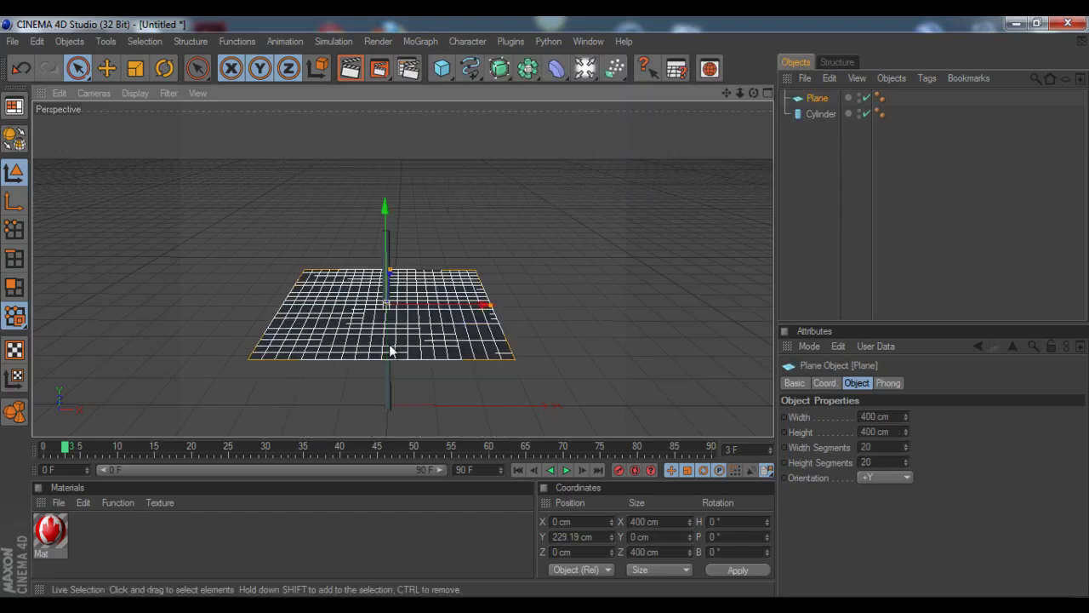
left_click(164, 69)
left_click_drag(409, 310, 394, 343)
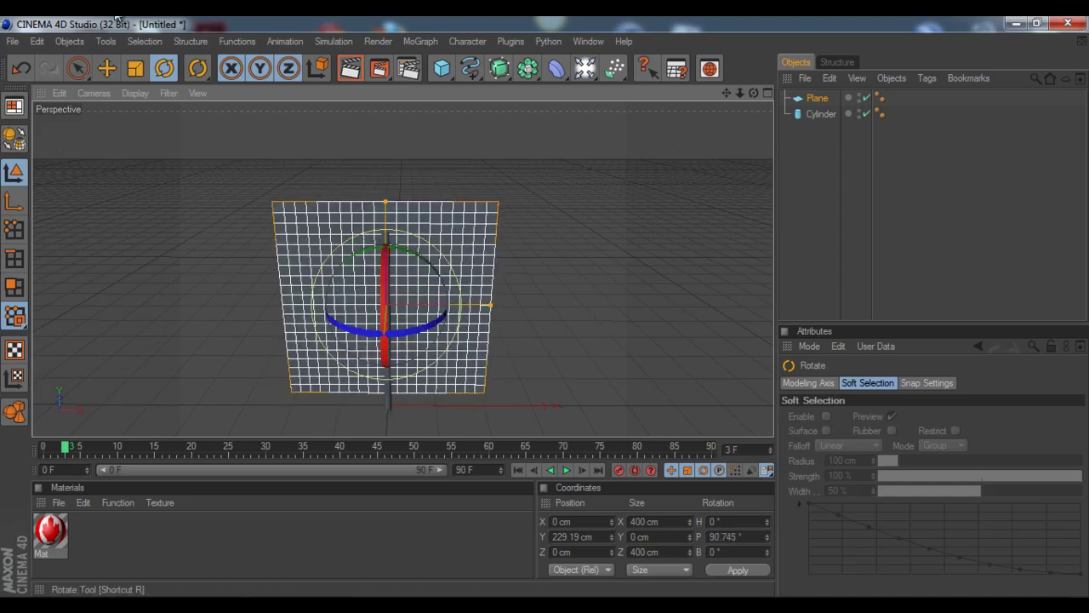
- Resize the plane to 310.095 × 223.444 cm and place it beside the pole at X 154.529, Y 253.555 cm
left_click(76, 73)
left_click_drag(437, 303, 439, 308)
left_click_drag(485, 201, 483, 234)
left_click_drag(584, 305, 547, 314)
left_click_drag(485, 237, 483, 249)
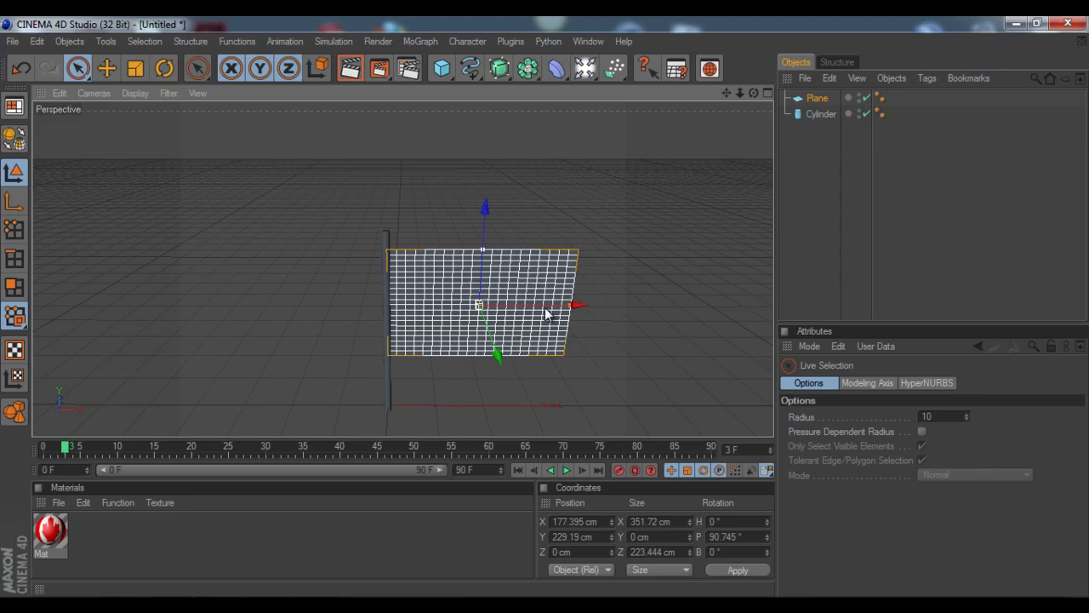
left_click_drag(586, 307, 554, 313)
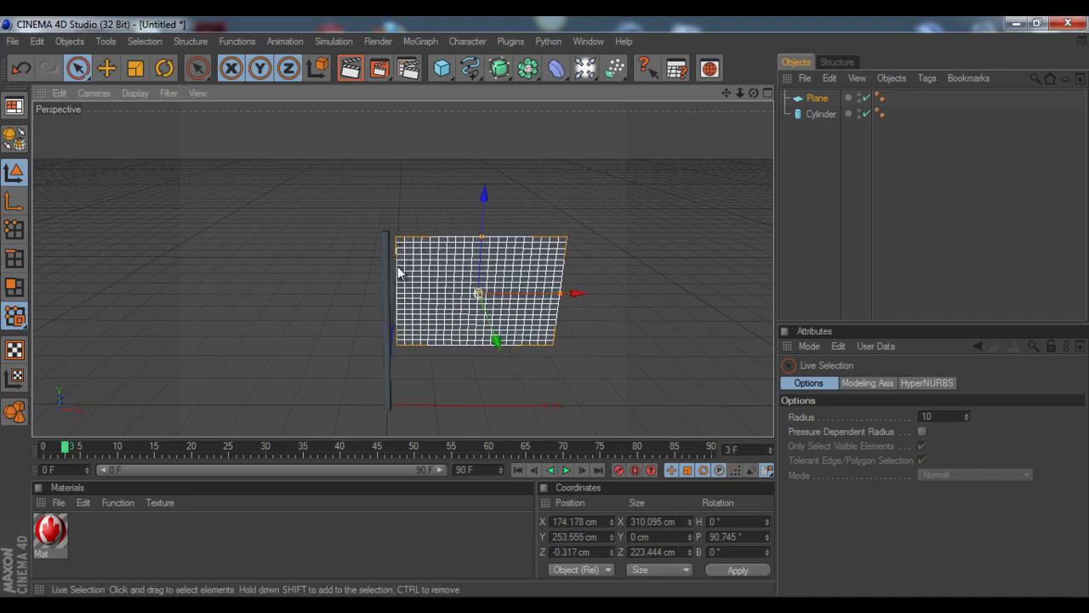
left_click_drag(552, 295, 546, 307)
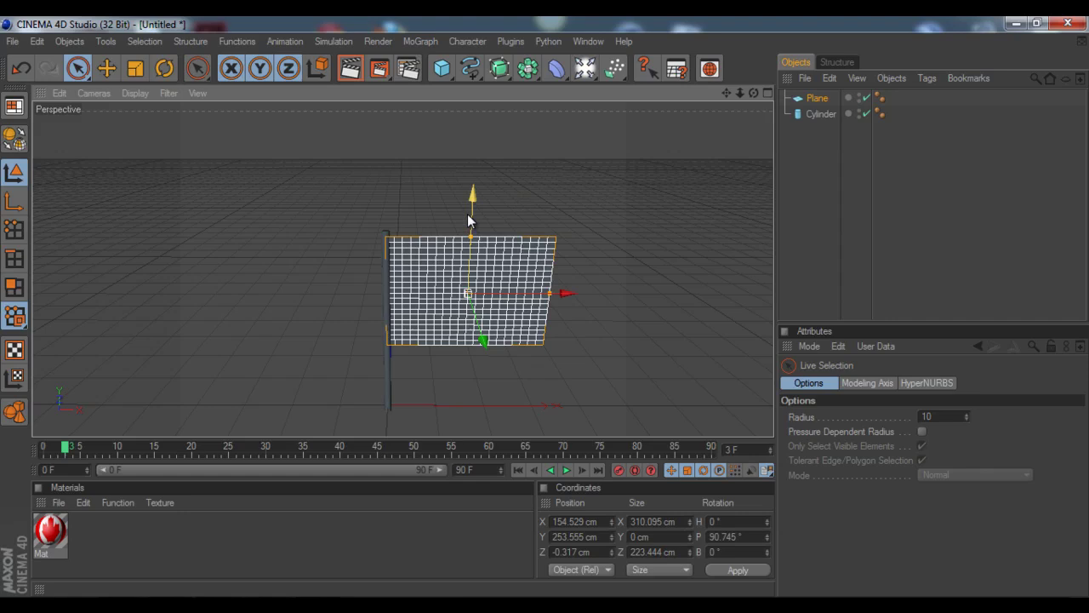
left_click(562, 234)
- Give the Plane a Cloth tag from Cloth Tags > Cloth, then make it editable with C
left_click(475, 275)
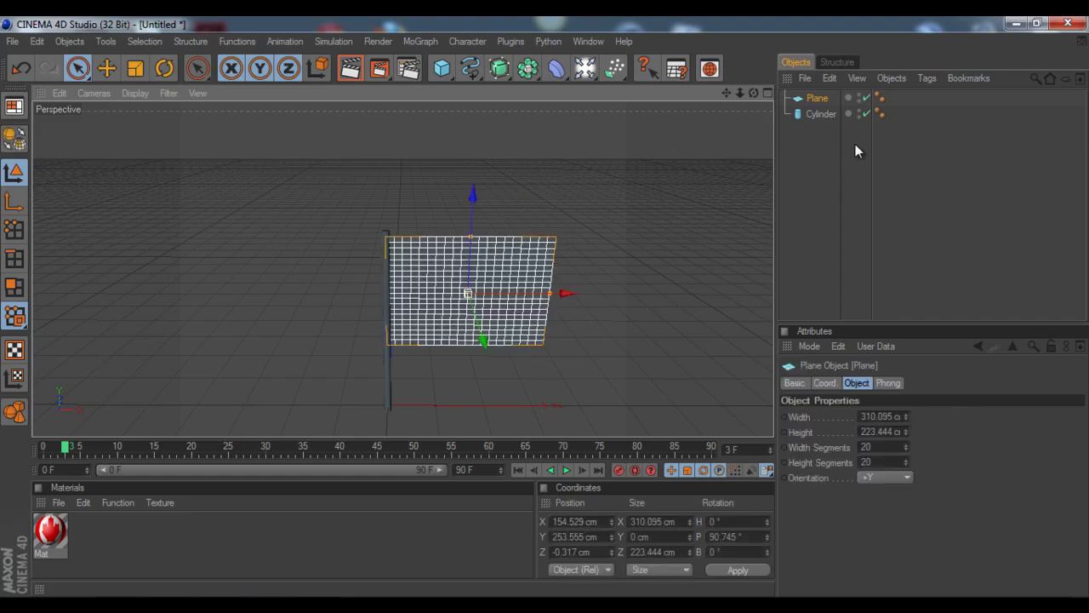
right_click(820, 97)
mouse_move(874, 106)
mouse_move(872, 133)
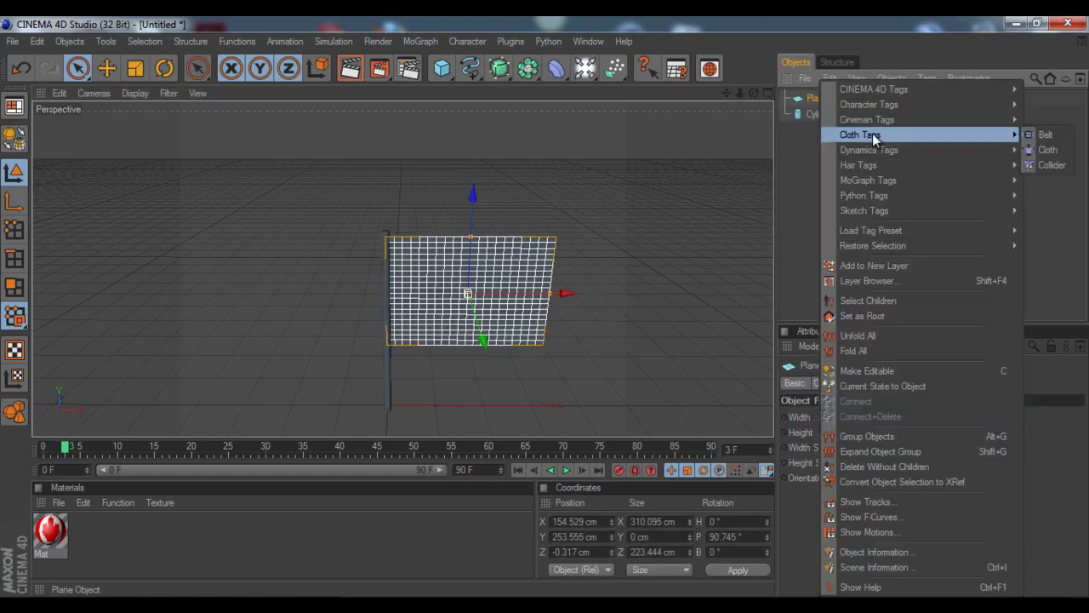
left_click(1048, 150)
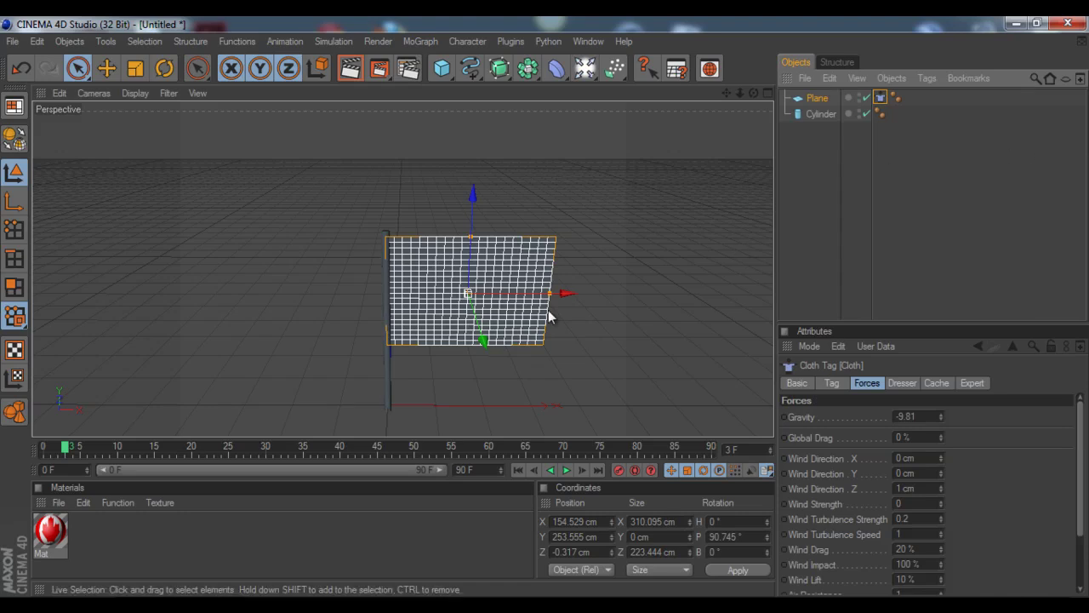
left_click(812, 98)
key("c")
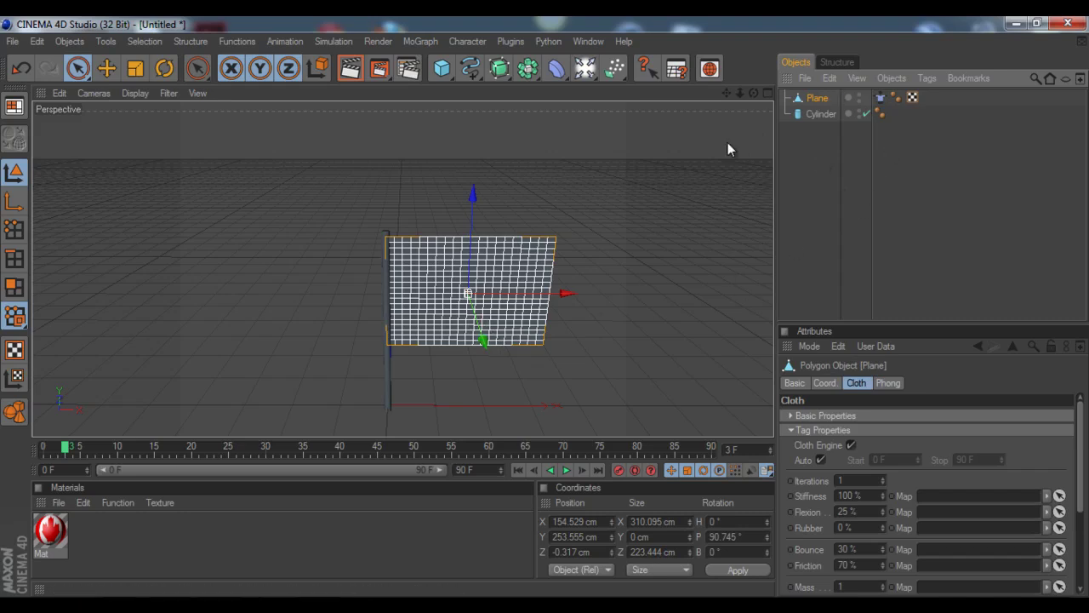
- In Points mode, paint-select the flag's column of edge points running along the pole
left_click(14, 230)
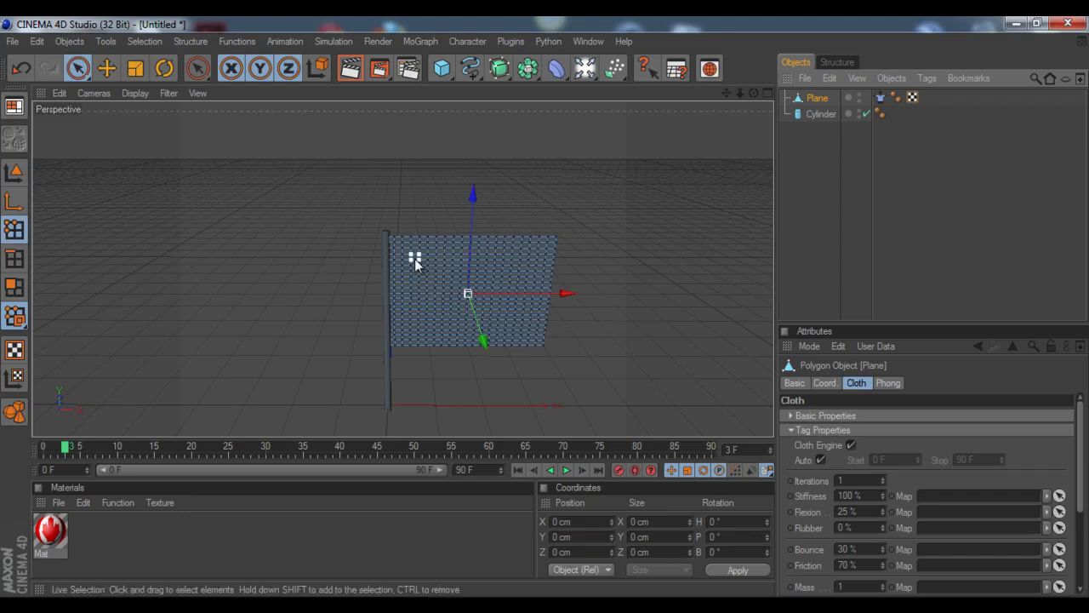
scroll(415, 256, "up", 5)
scroll(394, 270, "up", 2)
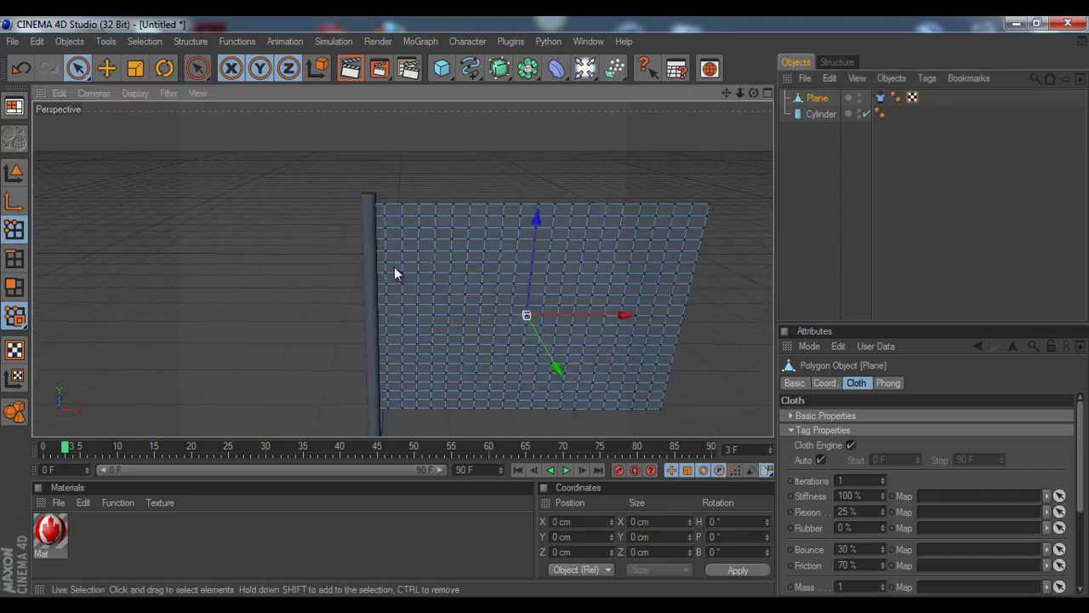
scroll(391, 259, "up", 2)
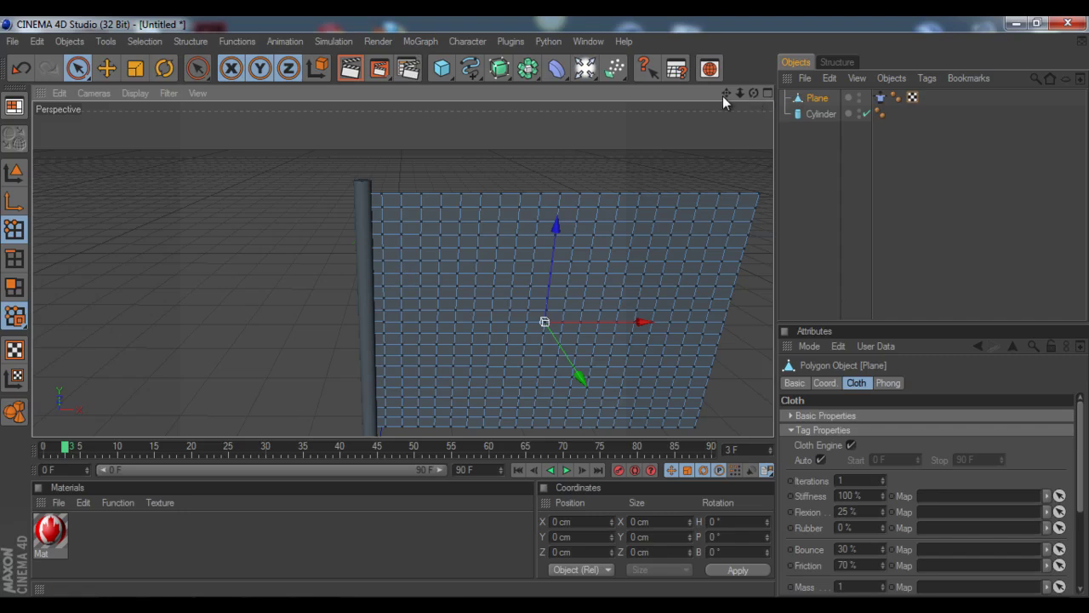
left_click_drag(723, 95, 545, 306)
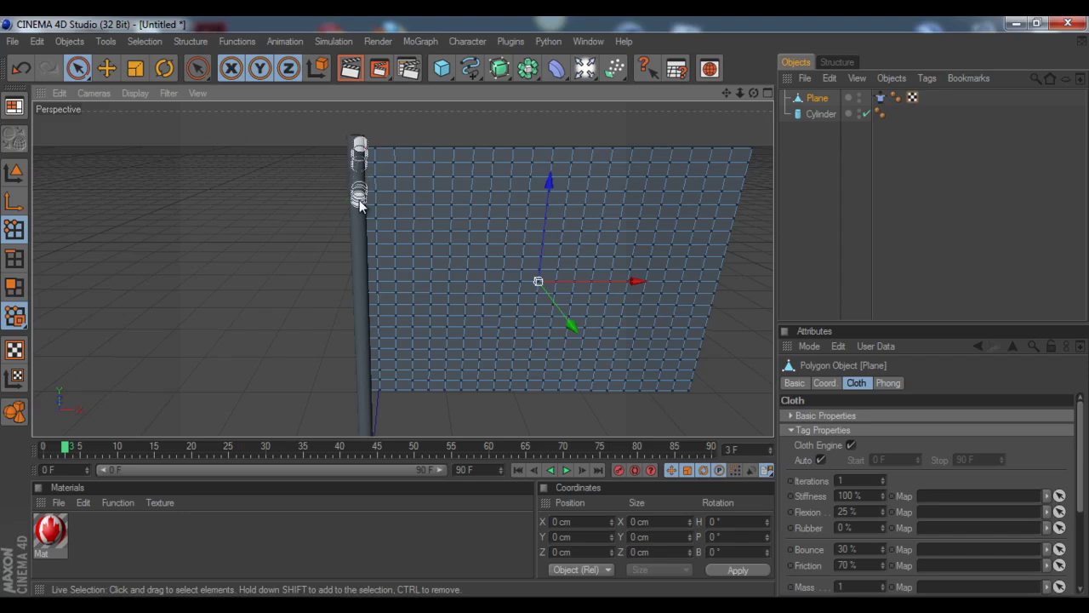
mouse_move(359, 201)
left_mouse_down()
mouse_move(360, 170)
mouse_move(367, 389)
mouse_move(372, 281)
left_mouse_up()
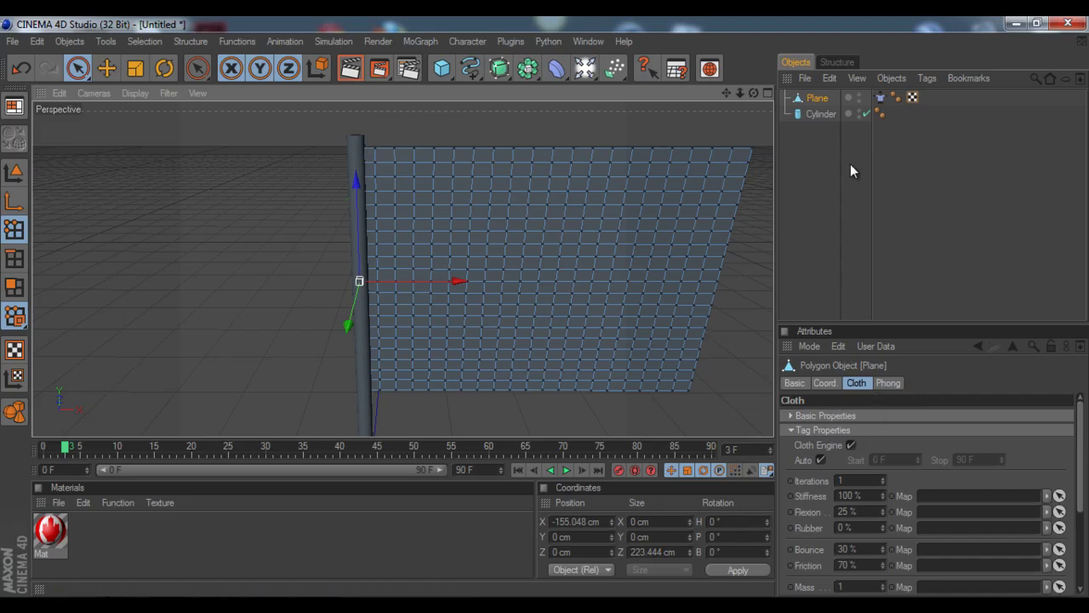
- Preview the cloth simulation with the Cloth tag's Dresser settings shown, then rewind to frame 0
left_click(879, 98)
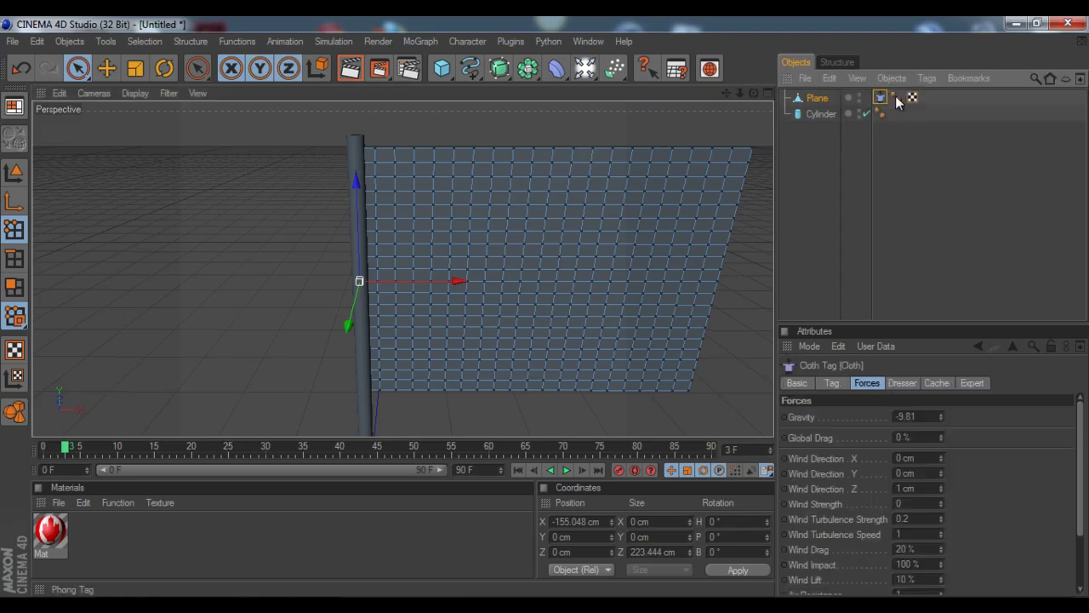
left_click(903, 383)
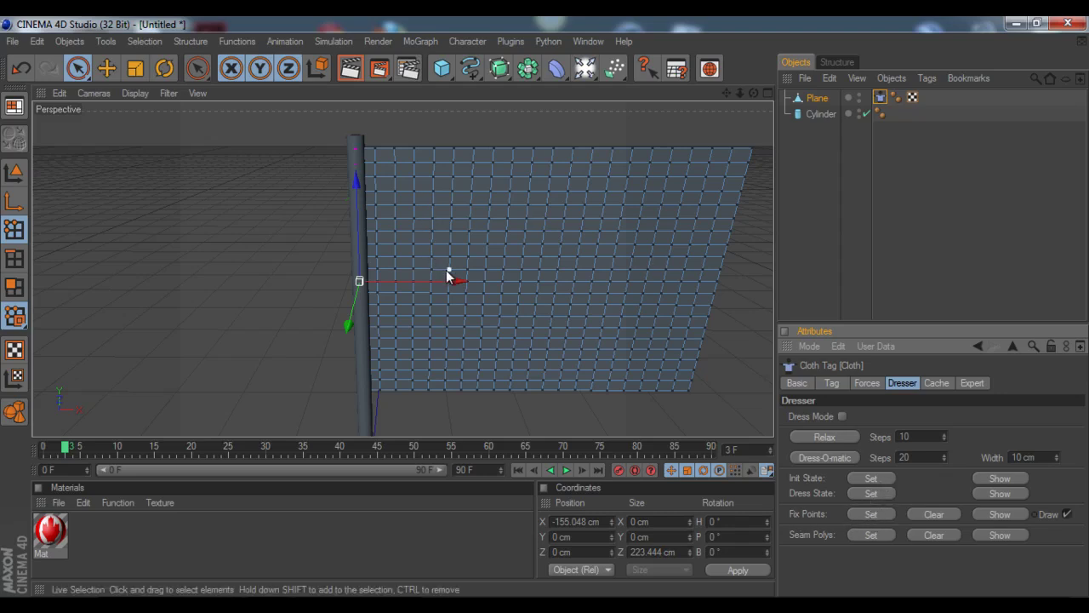
left_click(567, 470)
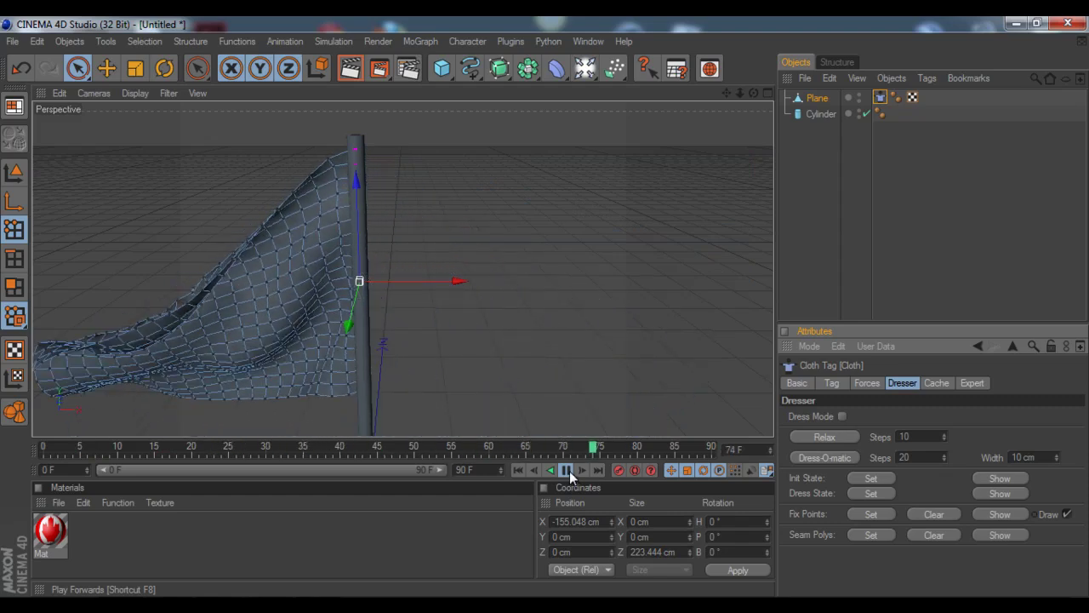
left_click(569, 470)
left_click_drag(573, 448, 0, 466)
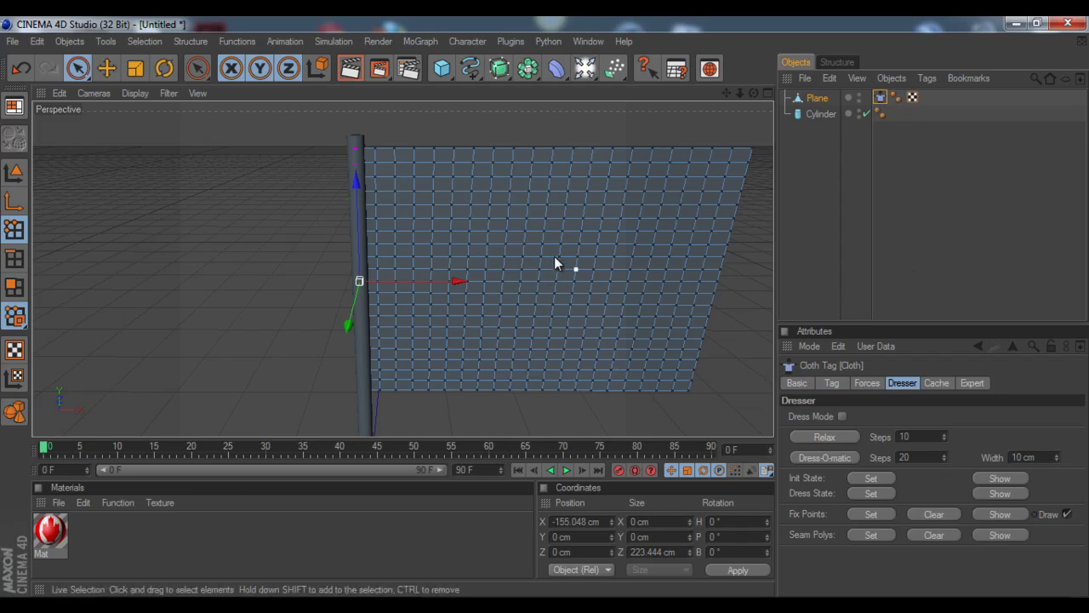
- Set the Mat material's texture sampling to None and apply the canada.jpg flag material to the Plane
double_click(49, 534)
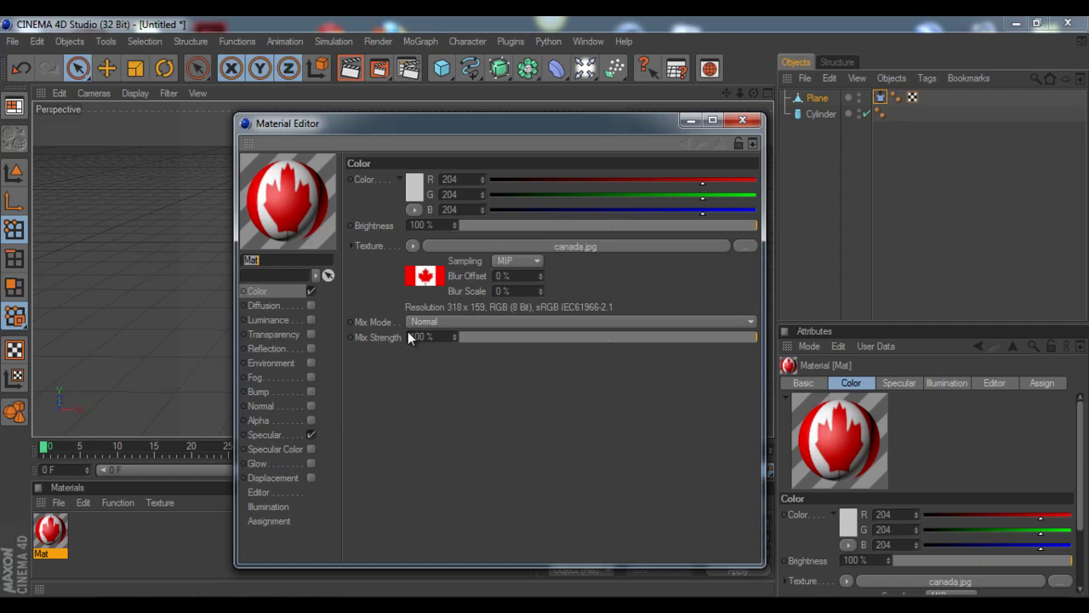
left_click(412, 247)
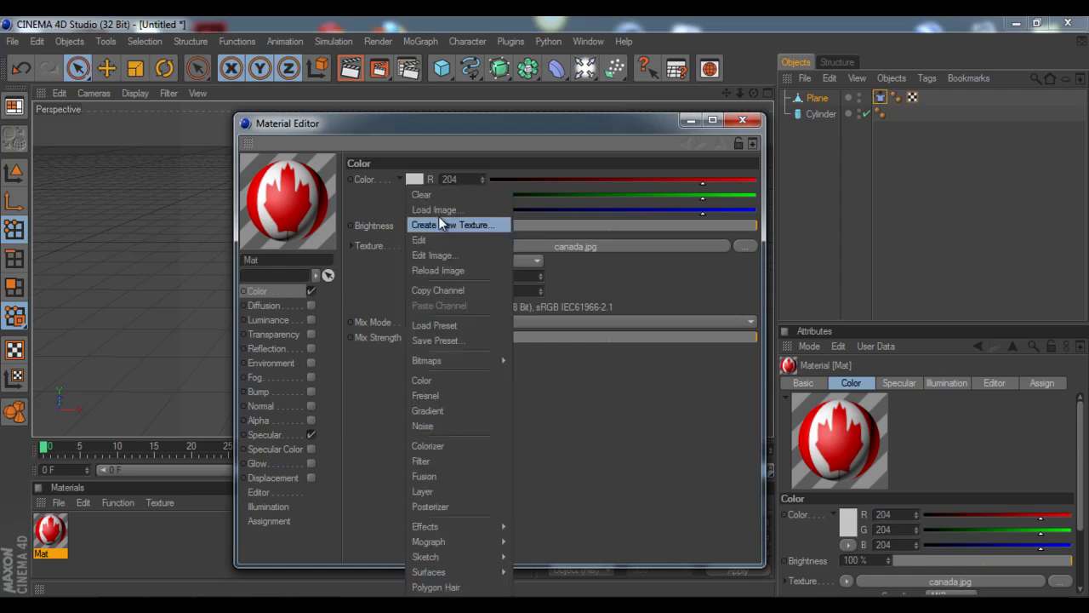
left_click(368, 292)
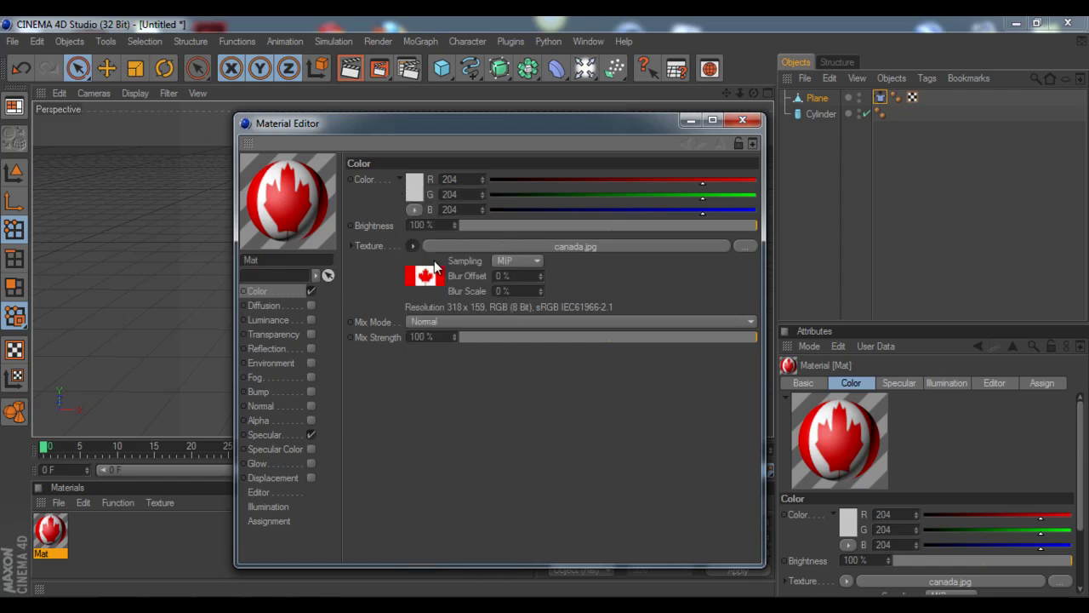
left_click(504, 262)
left_click(509, 274)
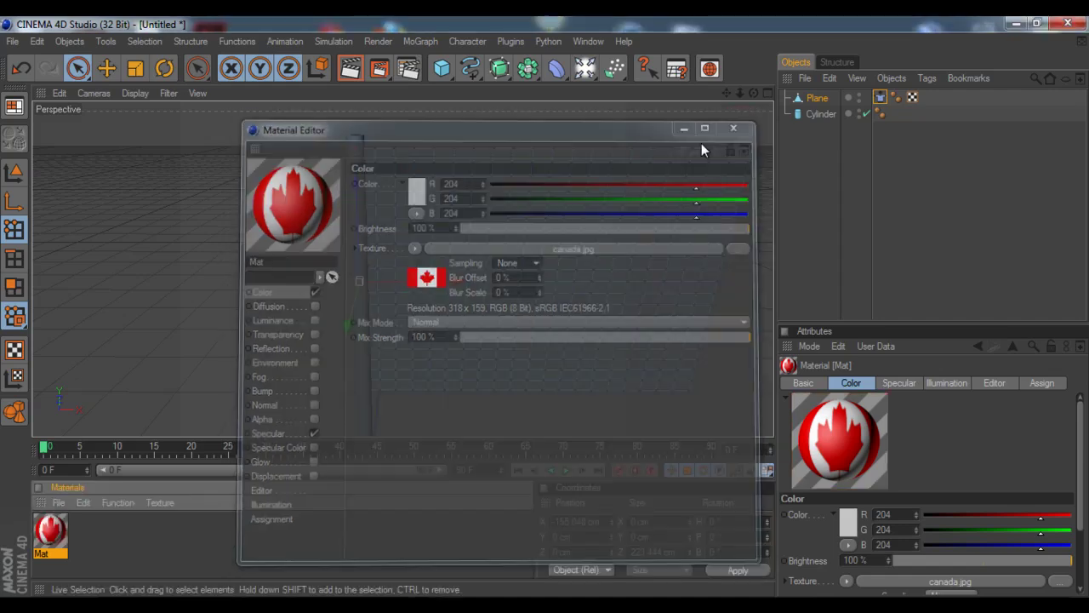
left_click_drag(474, 356, 517, 294)
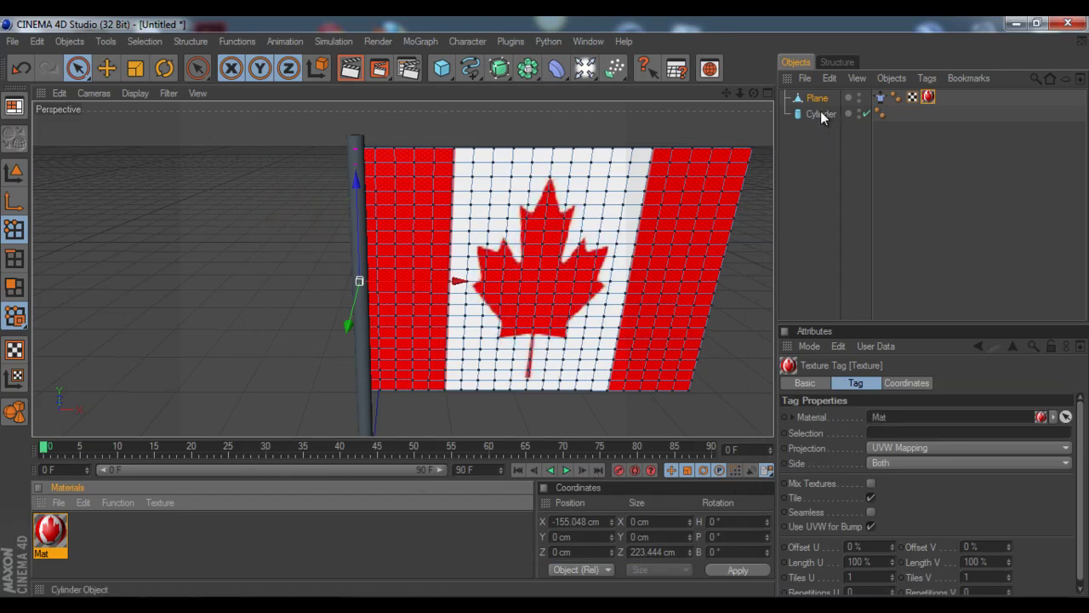
- Set the Cloth tag's wind direction to 7.5, 1.2 and 1.8 cm in the Forces settings
left_click(879, 98)
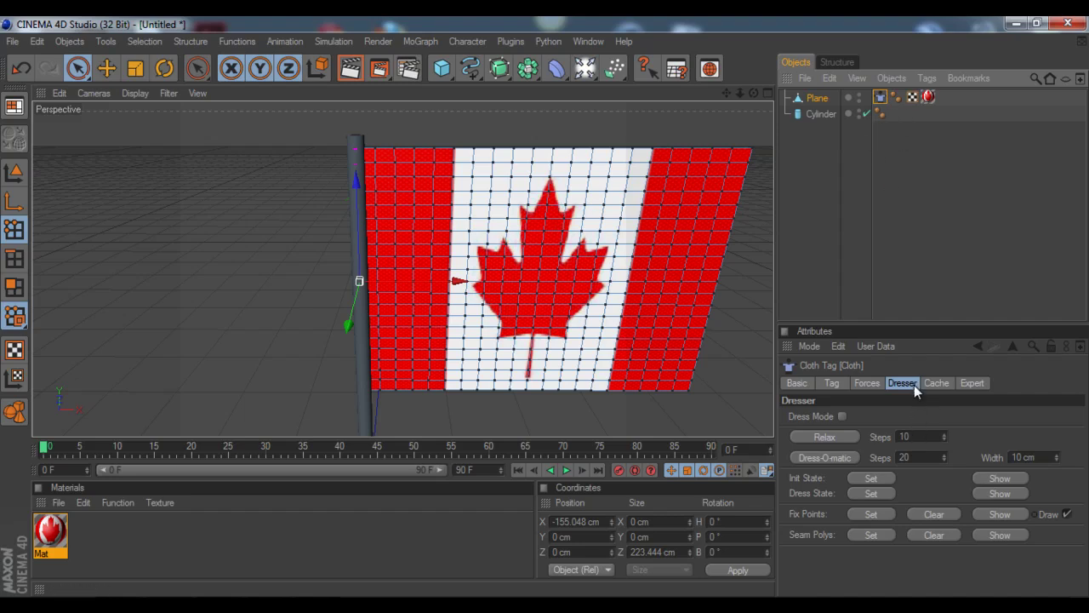
left_click(864, 383)
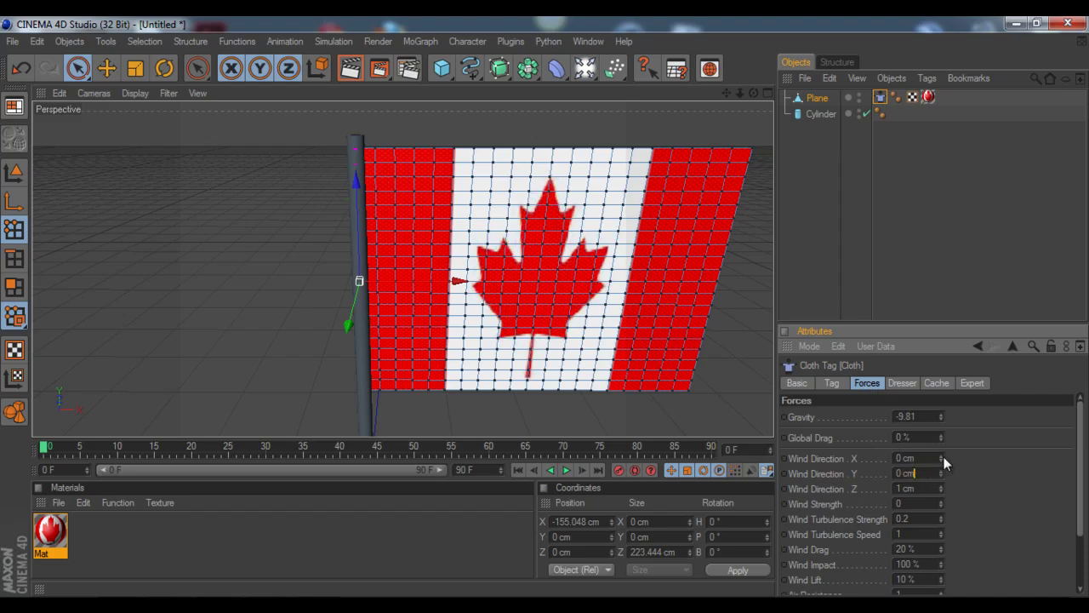
left_click_drag(942, 457, 941, 458)
left_click_drag(945, 471, 943, 485)
left_click(941, 490)
left_click(941, 486)
- Raise the wind strength to 3.2 while previewing the flag simulation
left_click(942, 501)
left_click_drag(943, 499, 943, 500)
left_click(942, 501)
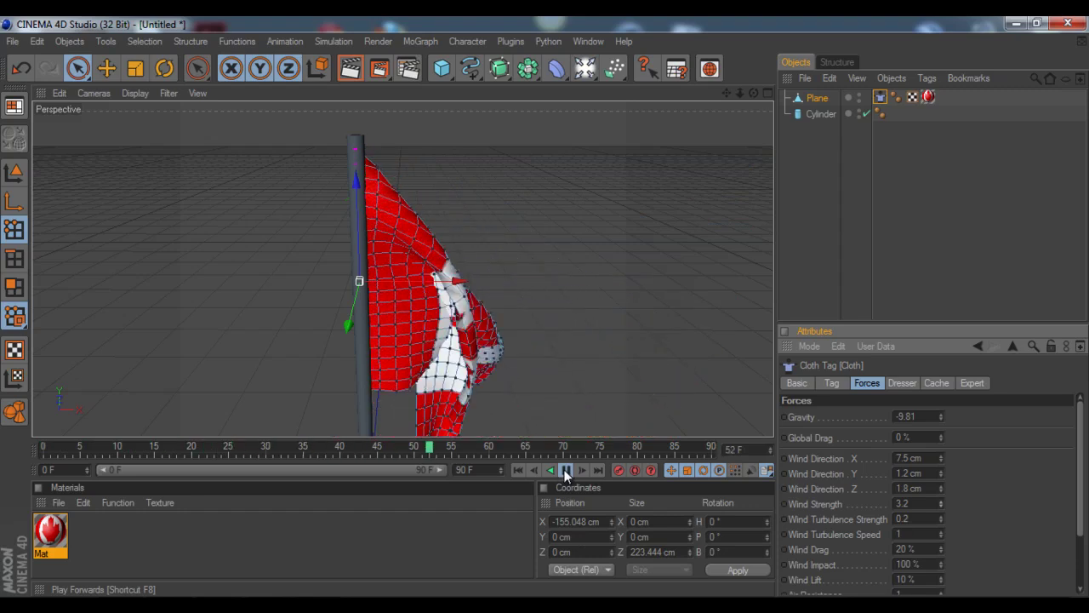
left_click(566, 471)
- Rewind to frame 0, set wind strength to 5, and play the animation to watch the flag ripple
left_click(517, 470)
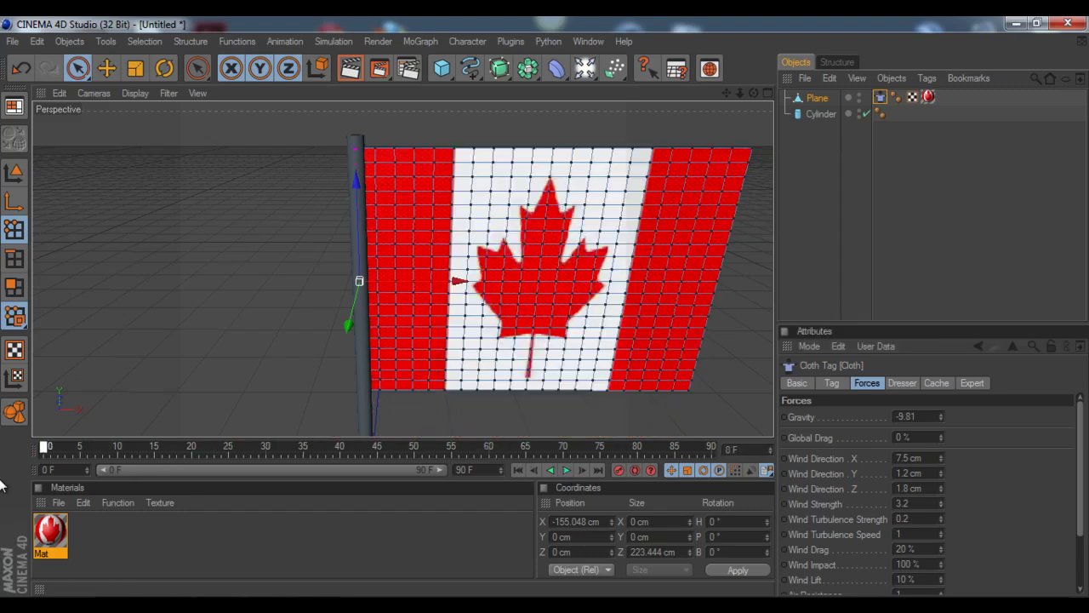
left_click(941, 504)
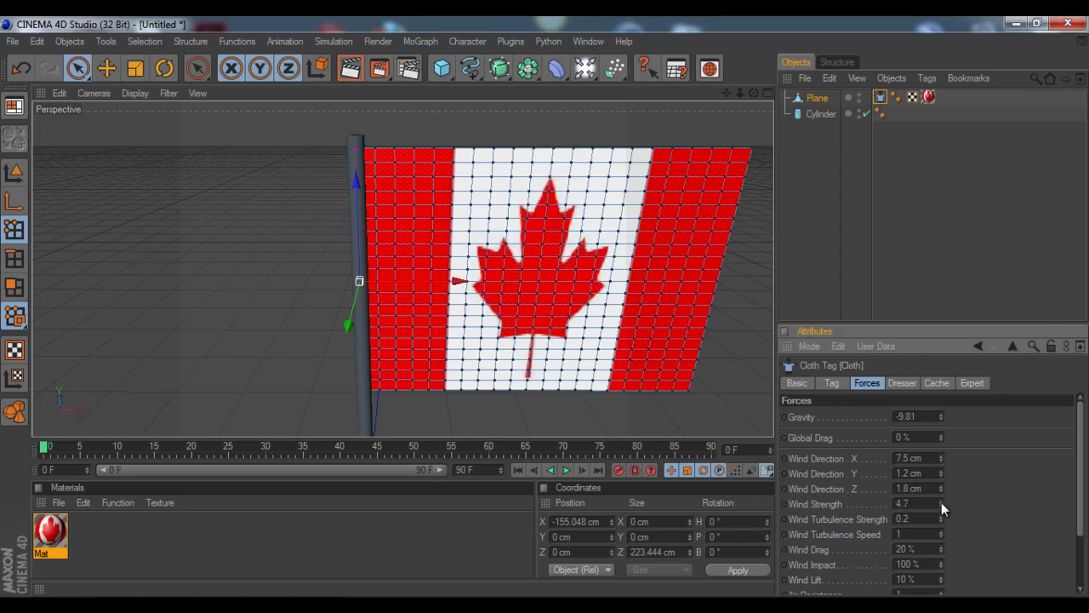
type("5")
key("Return")
left_click(566, 471)
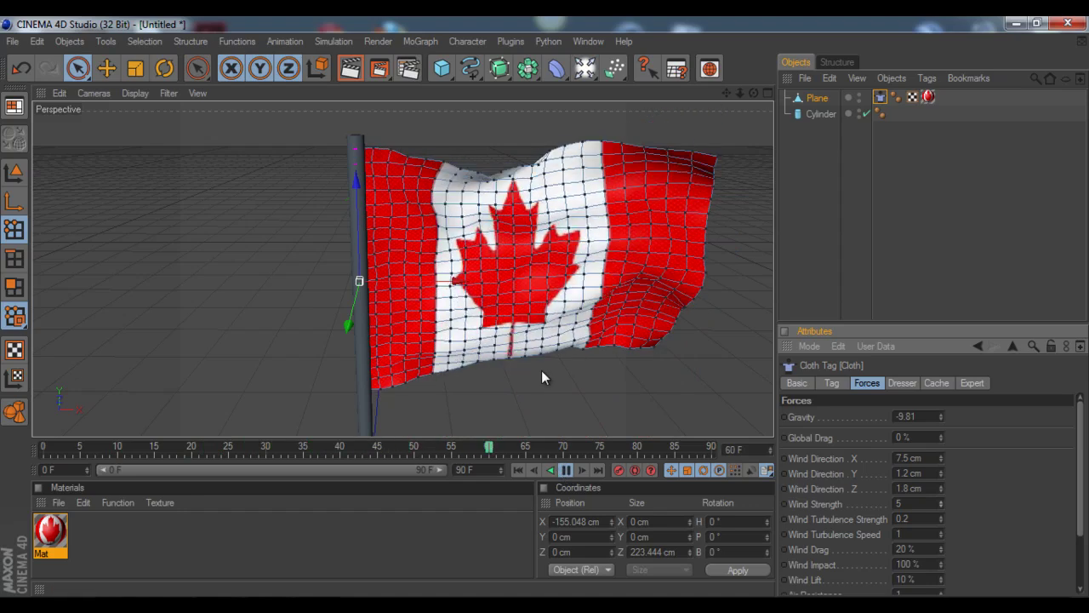
left_click(834, 217)
scroll(694, 323, "down", 5)
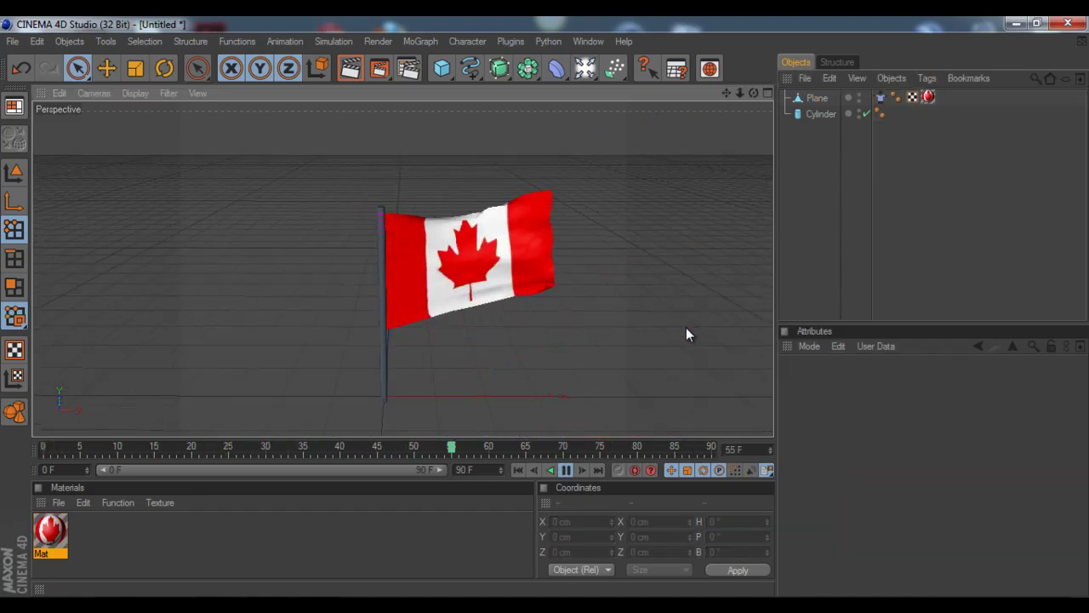
scroll(680, 328, "down", 1)
scroll(681, 330, "up", 1)
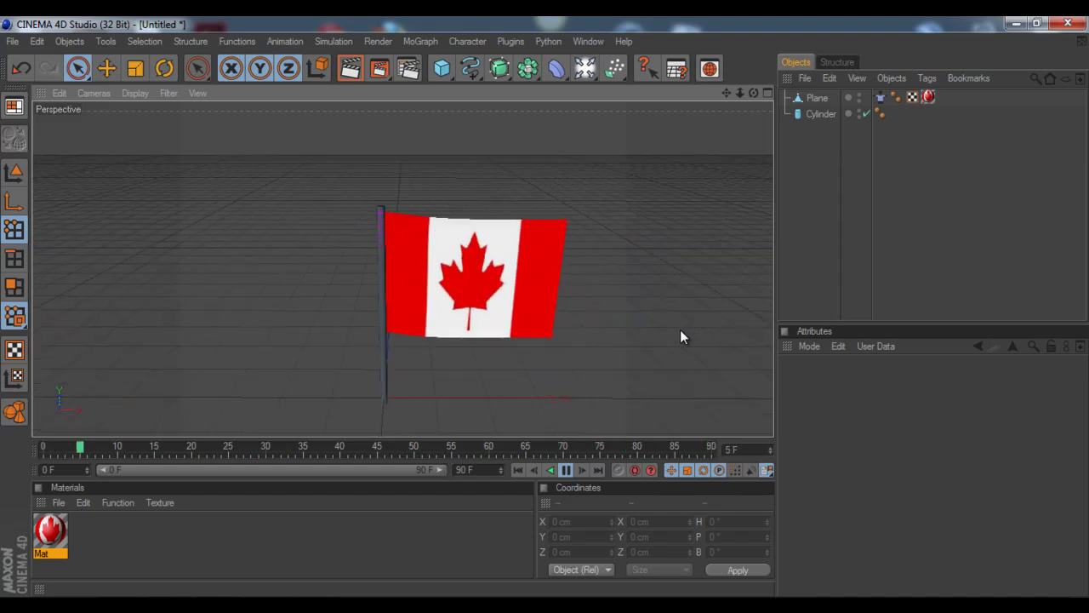
- Add a Sphere of radius 11.006 cm capping the pole at Y 381.605 cm
left_click(442, 68)
left_click(573, 111)
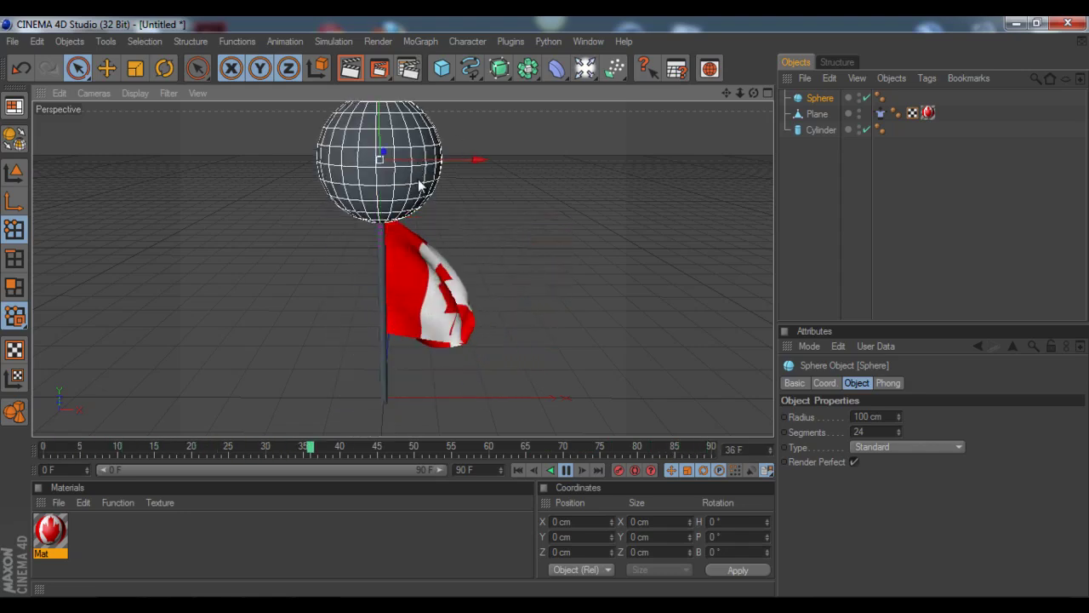
left_click(14, 171)
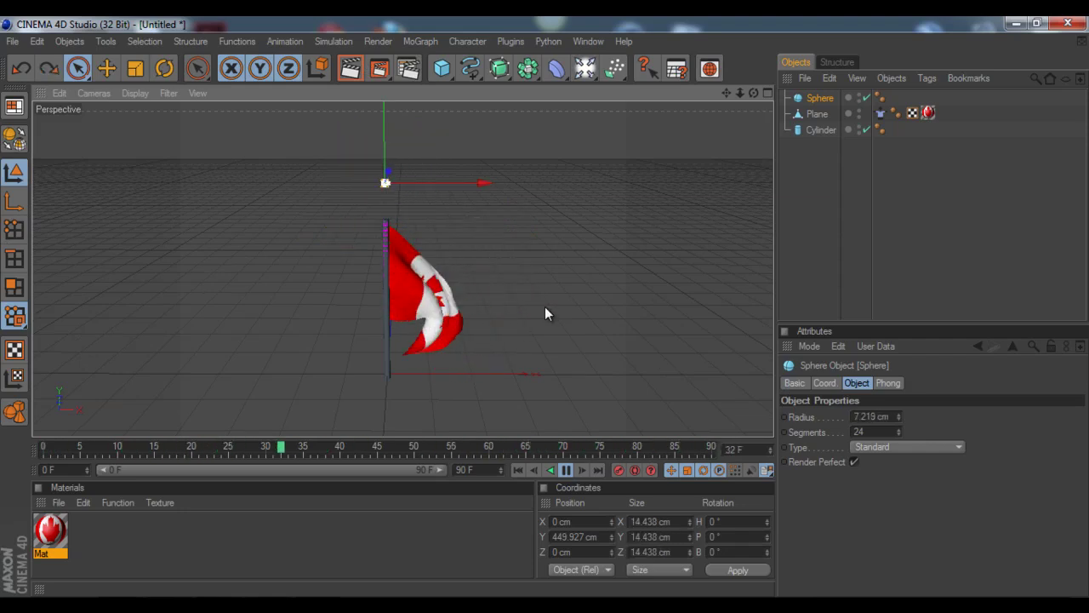
scroll(414, 180, "up", 3)
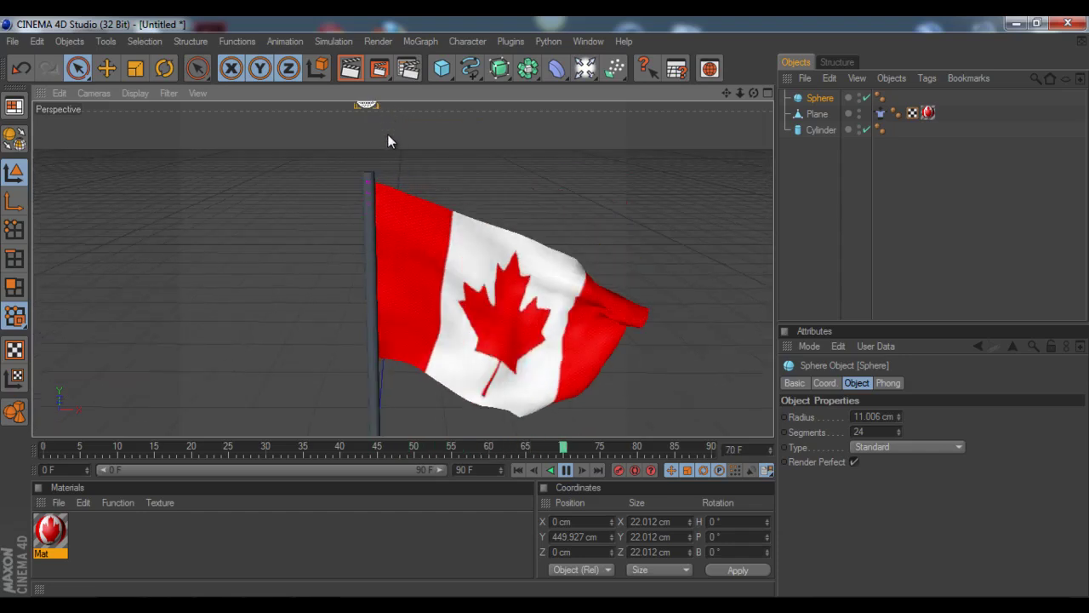
scroll(379, 119, "down", 2)
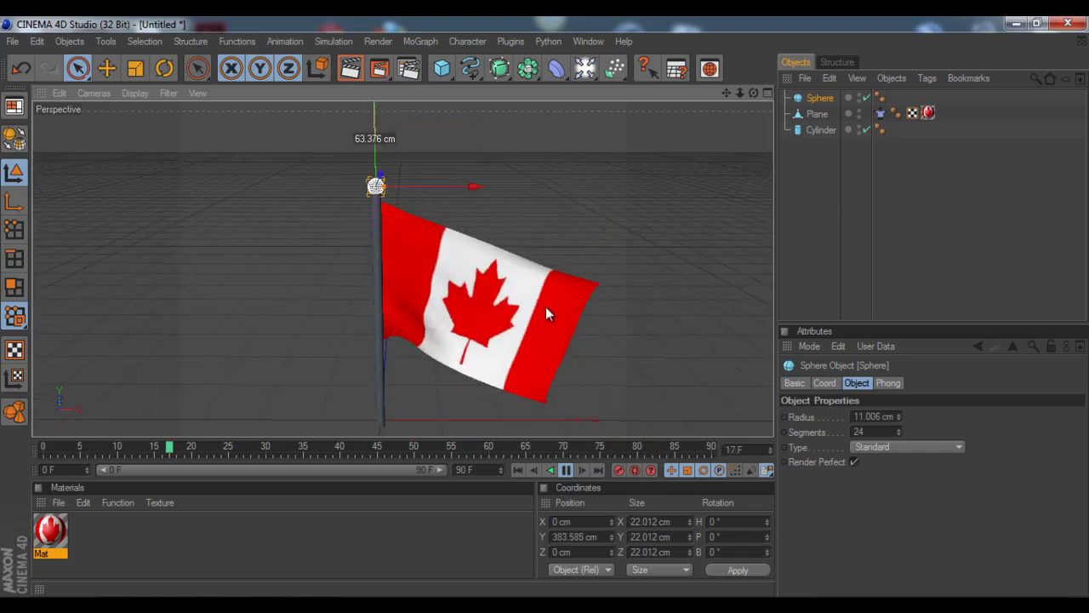
- Orbit and pan the view to frame the flag, pole and sphere
left_click_drag(753, 93, 544, 306)
left_click(576, 214)
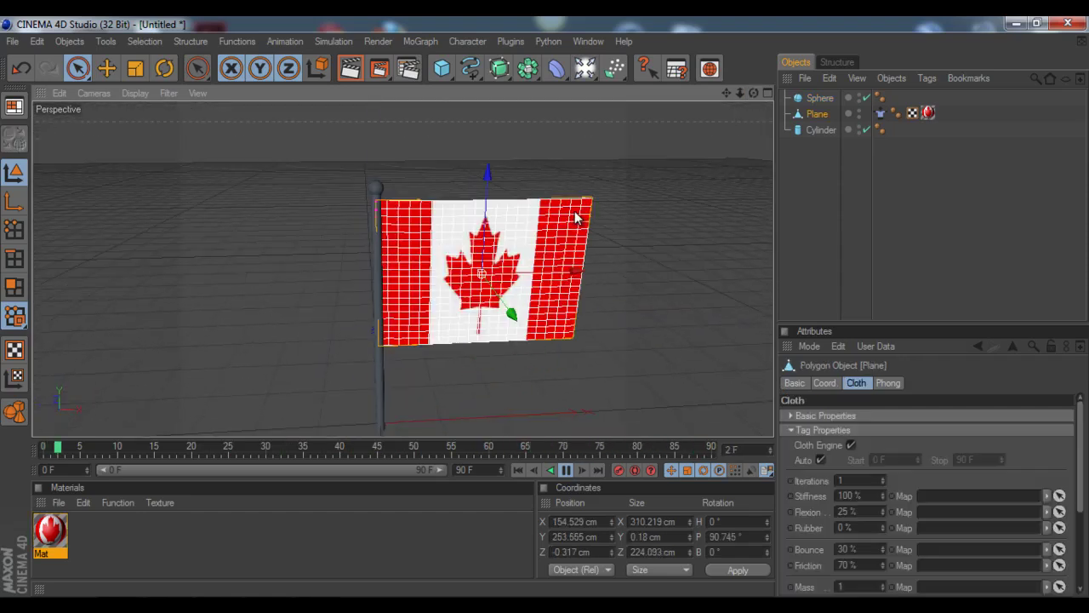
left_click(595, 194)
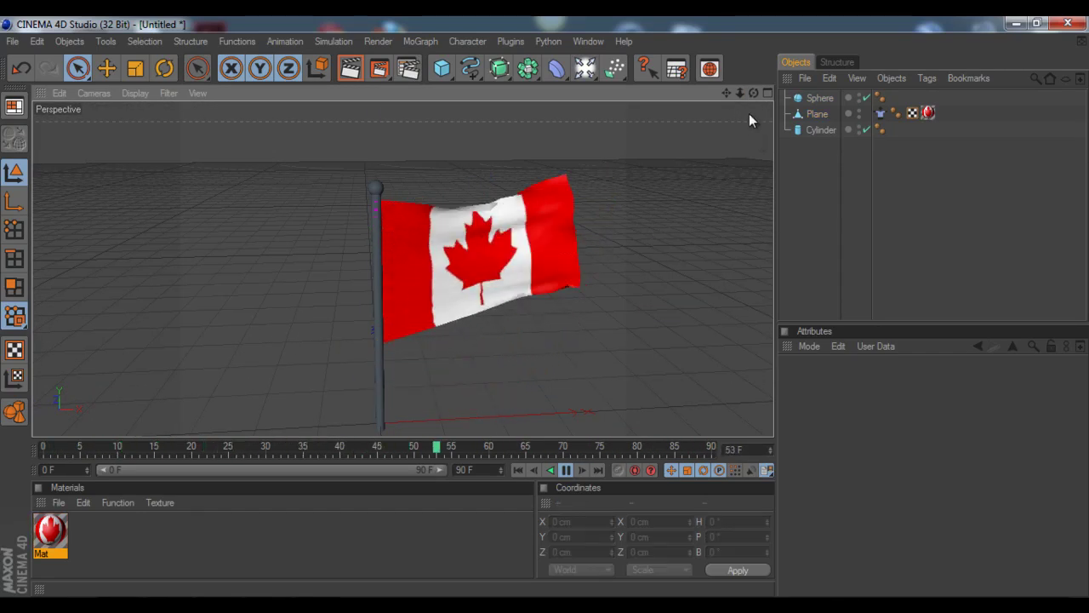
left_click_drag(725, 92, 441, 283)
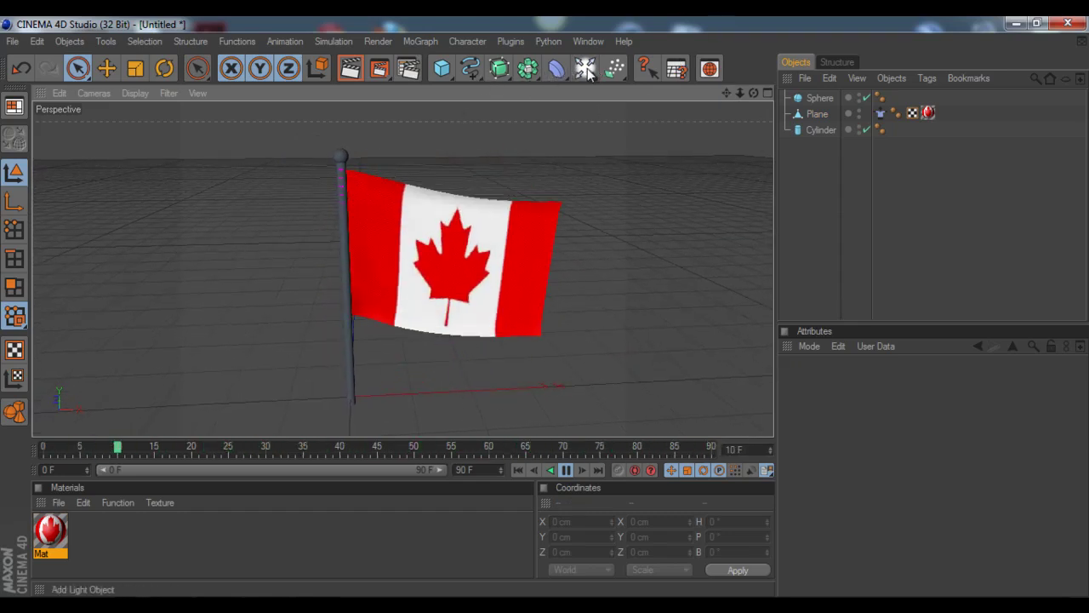
- Add a Floor object spreading beneath the flagpole
left_click_drag(584, 68, 761, 197)
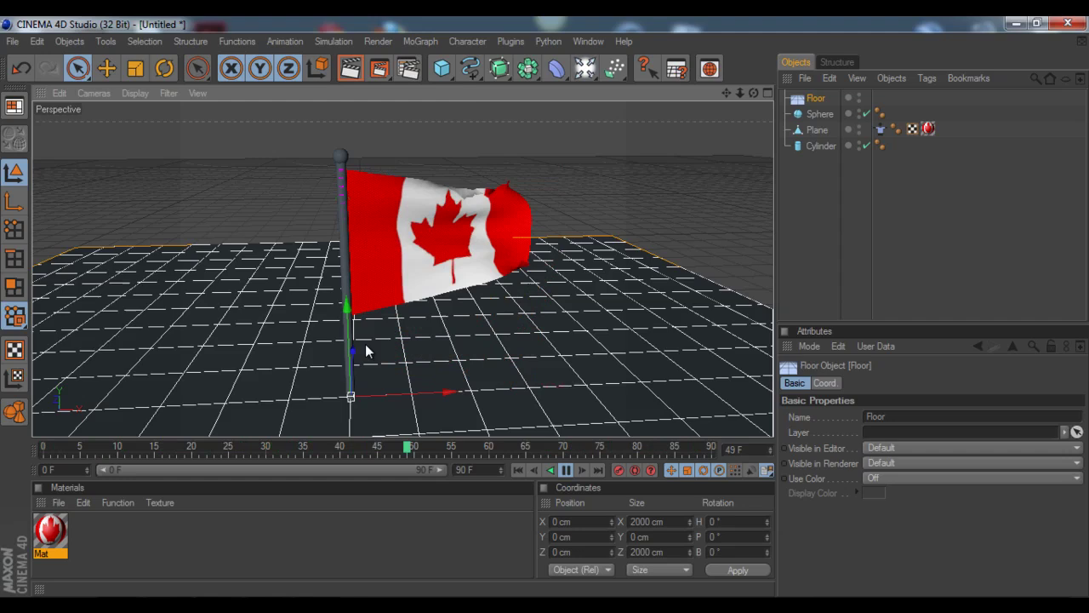
left_click_drag(451, 72, 521, 341)
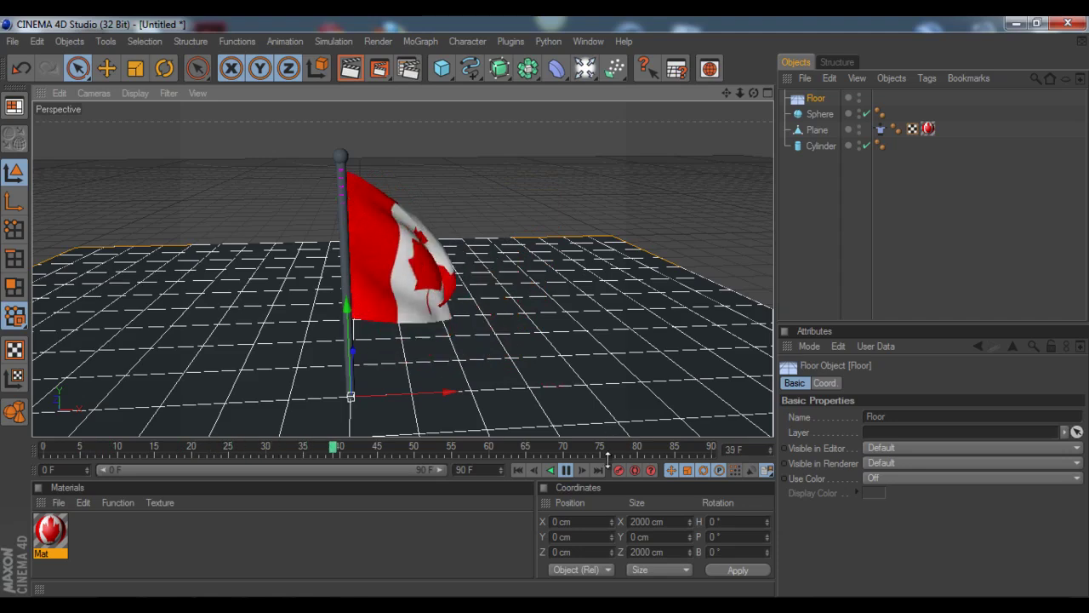